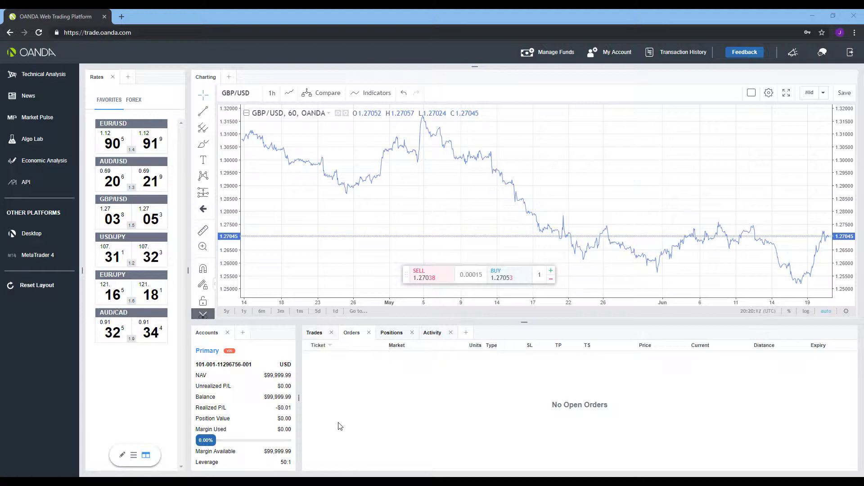
Buy 1 unit of GBP/USD at market (1.27053), then check the Positions and Orders lists
left_click(384, 337)
left_click(314, 337)
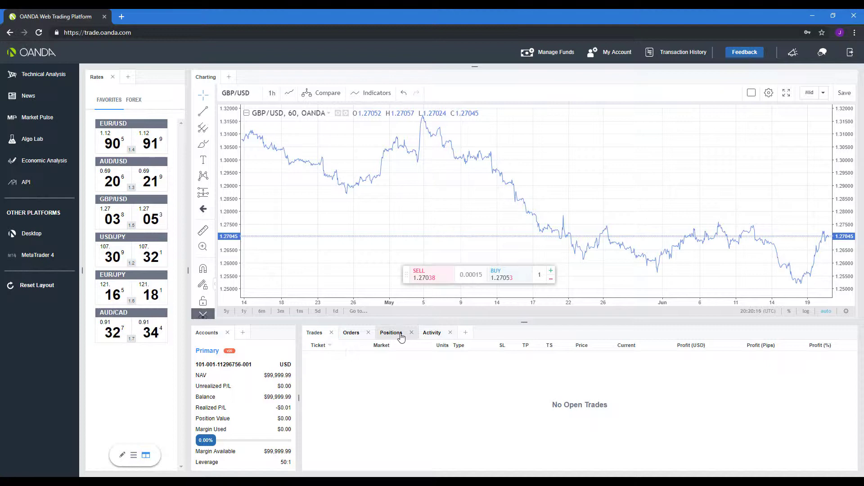
left_click(516, 280)
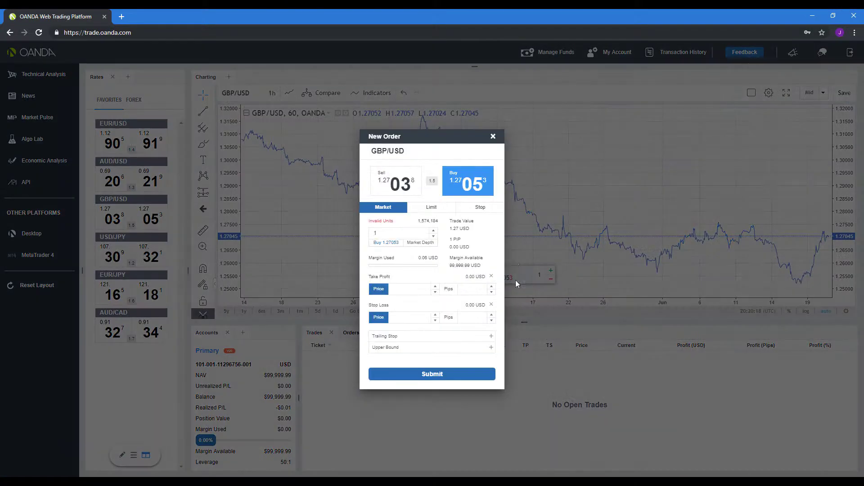
left_click(451, 381)
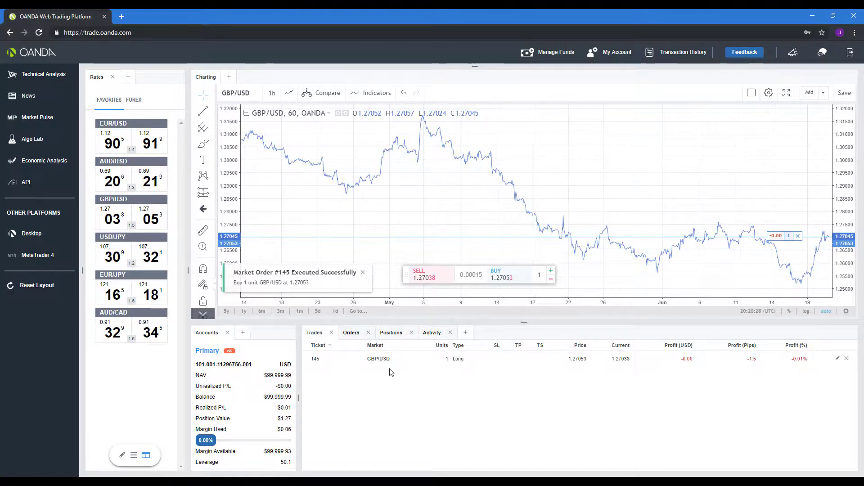
left_click(351, 332)
left_click(391, 333)
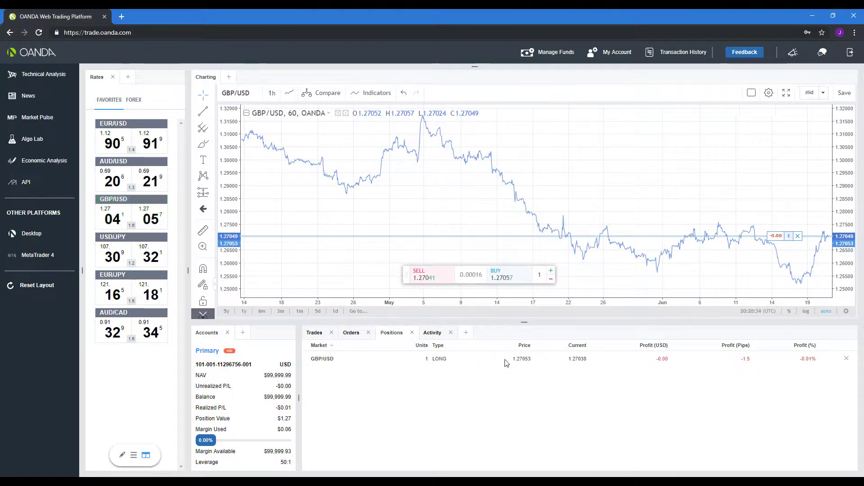
left_click(350, 336)
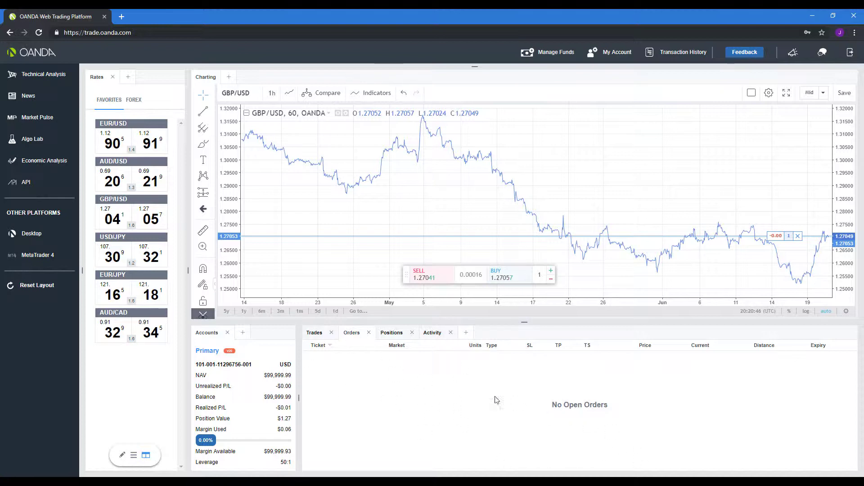
Close the 1-unit GBP/USD long, trade 145, from the Trades list
left_click(318, 334)
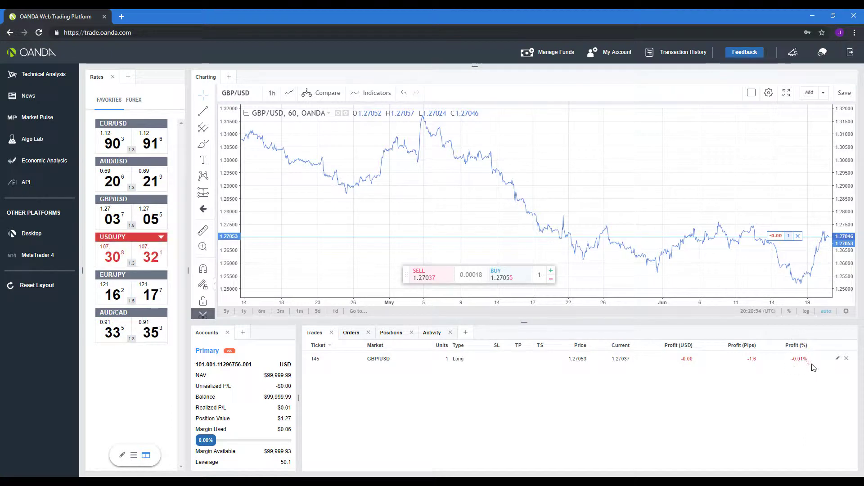
left_click(846, 359)
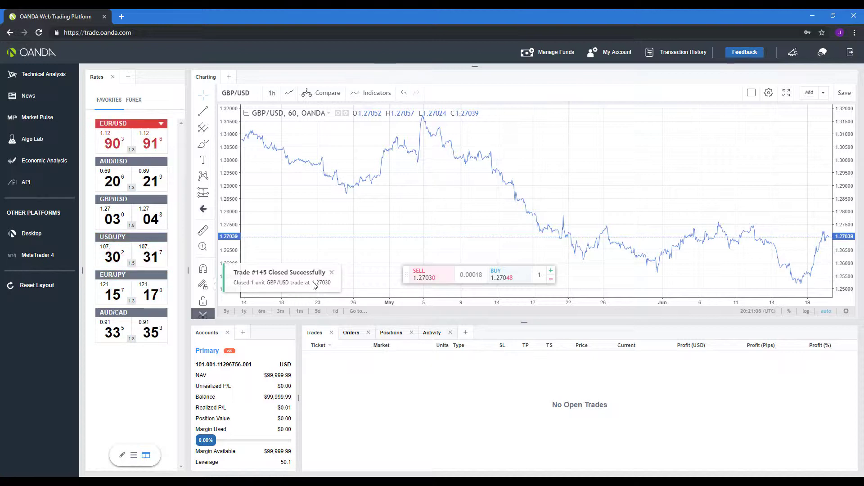
Submit a 1-unit GBP/USD market sell order, filled at 1.27028
left_click(424, 275)
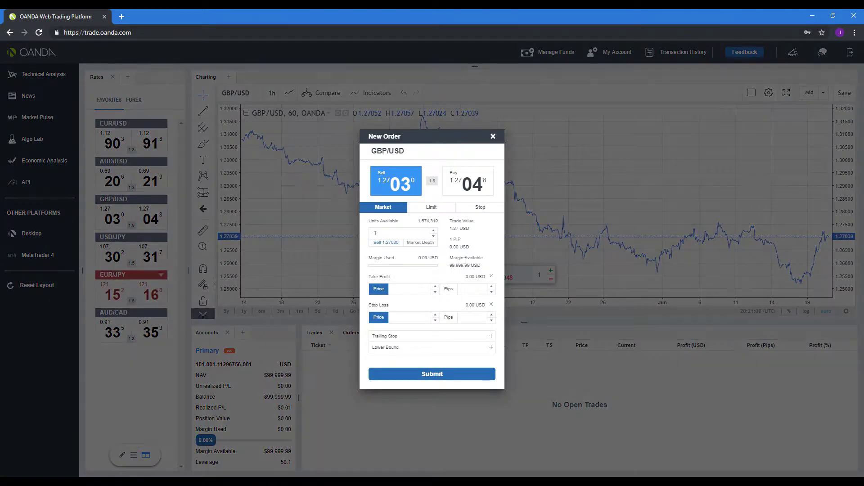
left_click(430, 383)
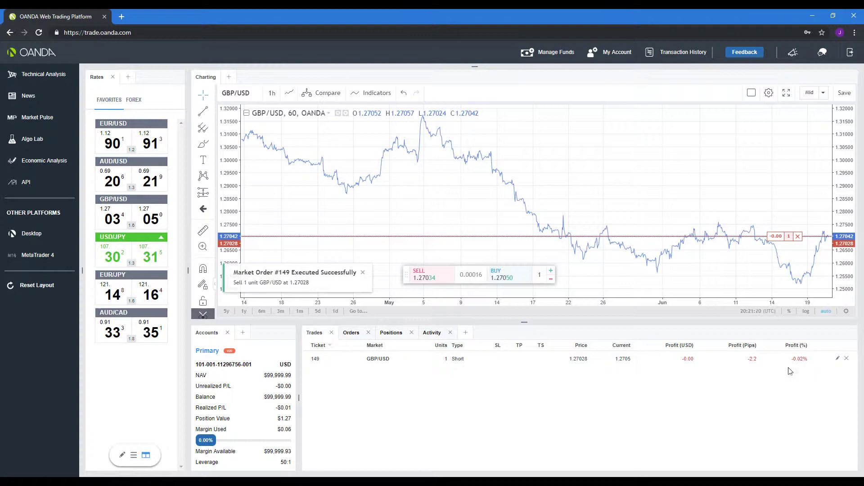
Open trade 149's settings and try the take-profit field in pips and price modes
left_click(838, 359)
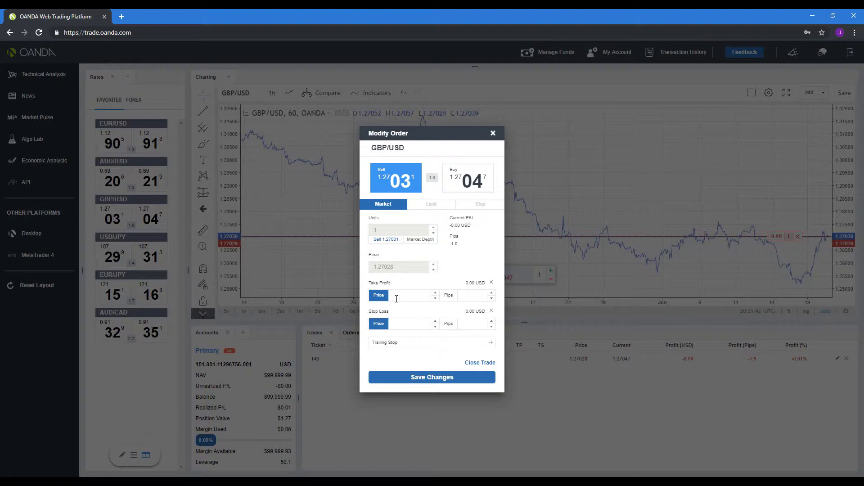
left_click(426, 349)
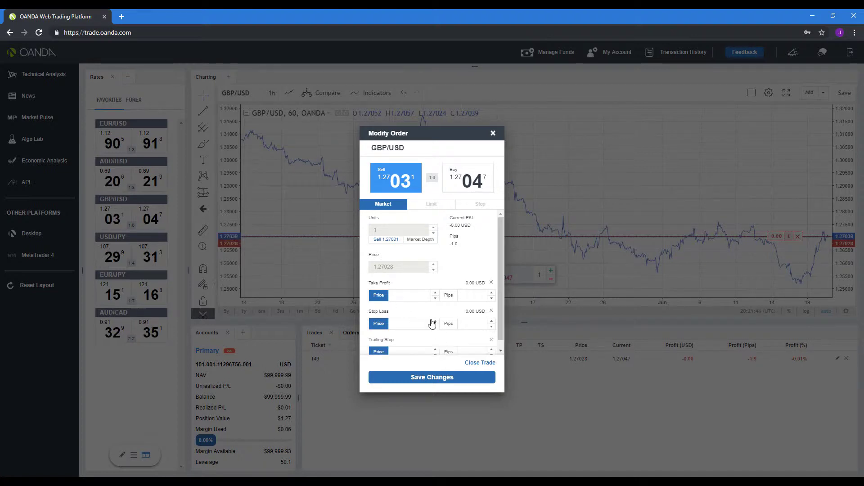
scroll(430, 324, "down", 1)
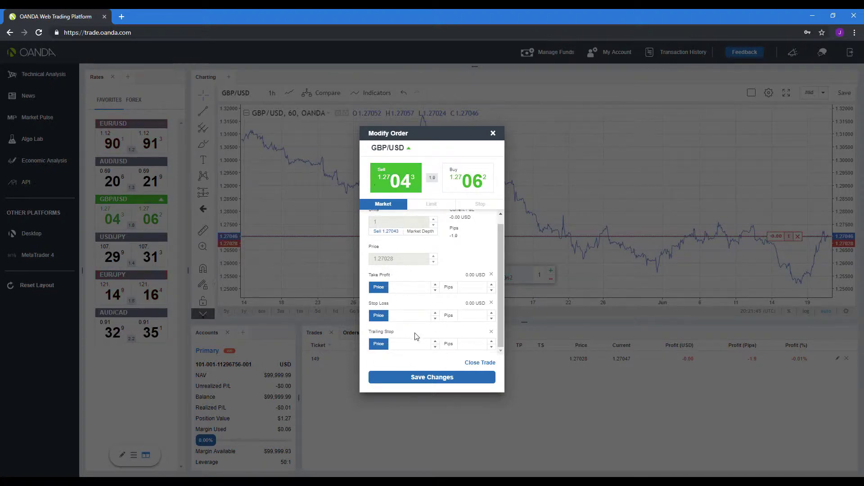
left_click(407, 286)
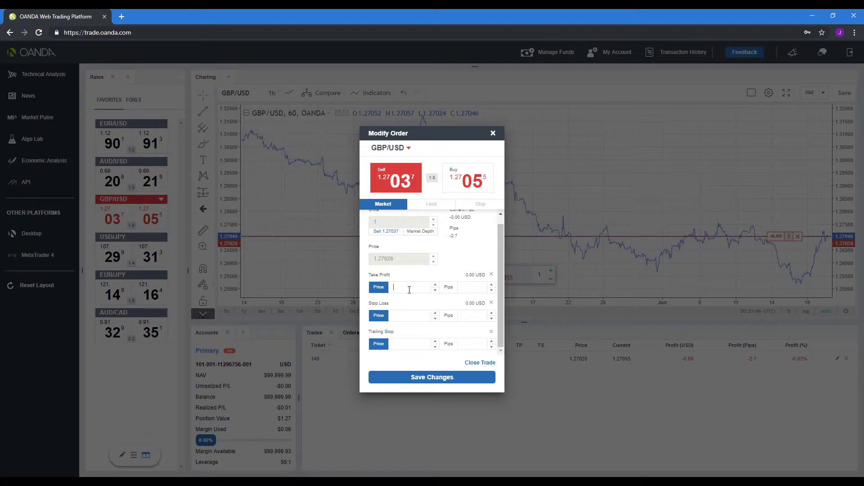
left_click(491, 285)
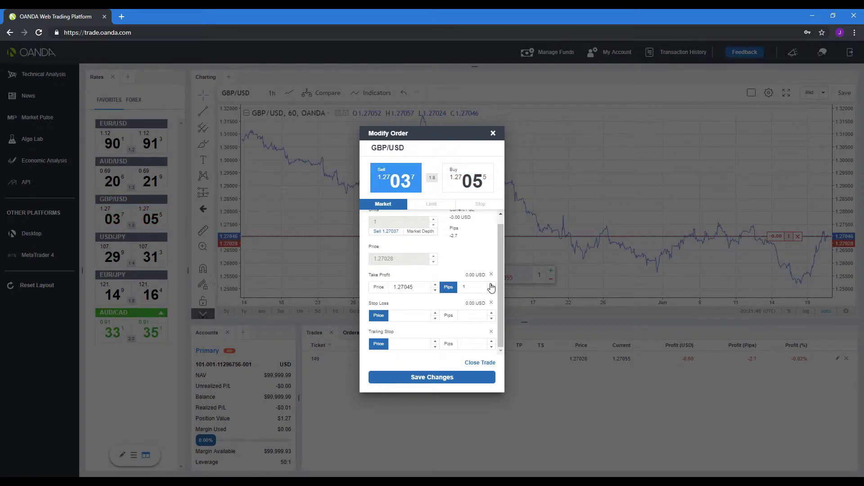
double_click(465, 287)
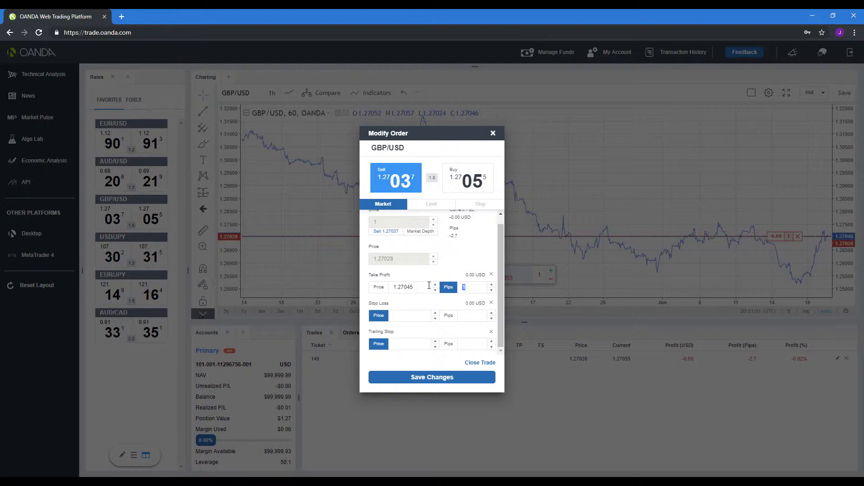
left_click(414, 286)
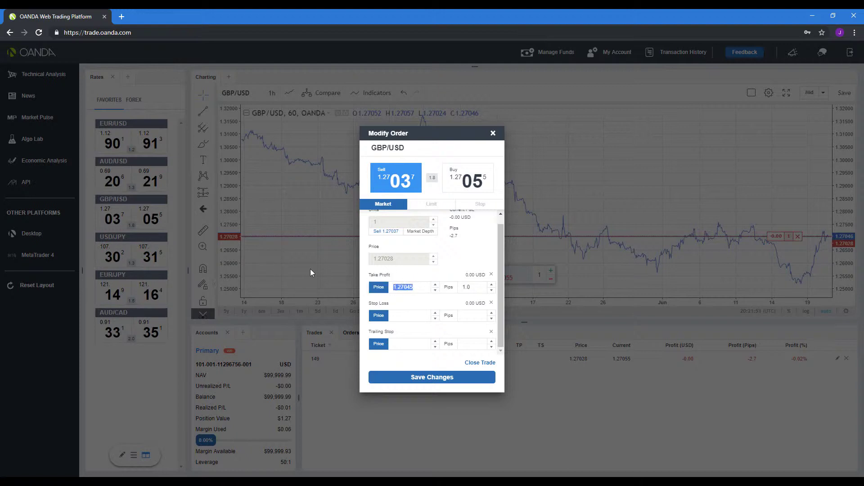
left_click_drag(413, 288, 399, 289)
left_click(401, 288)
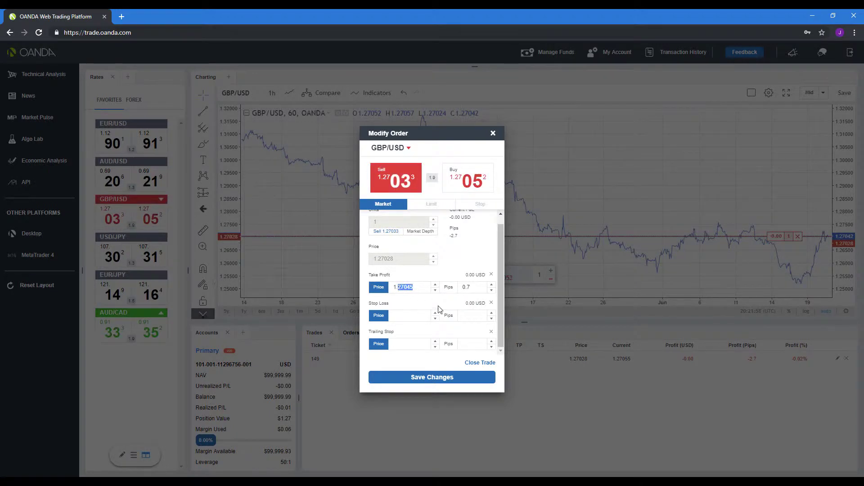
Enter 1.2600 as the take-profit price and save the change to trade 149
type("3")
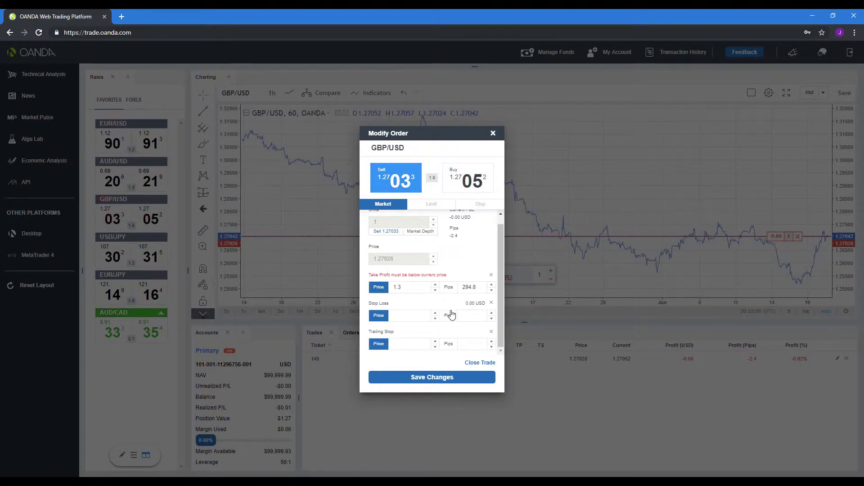
type("000")
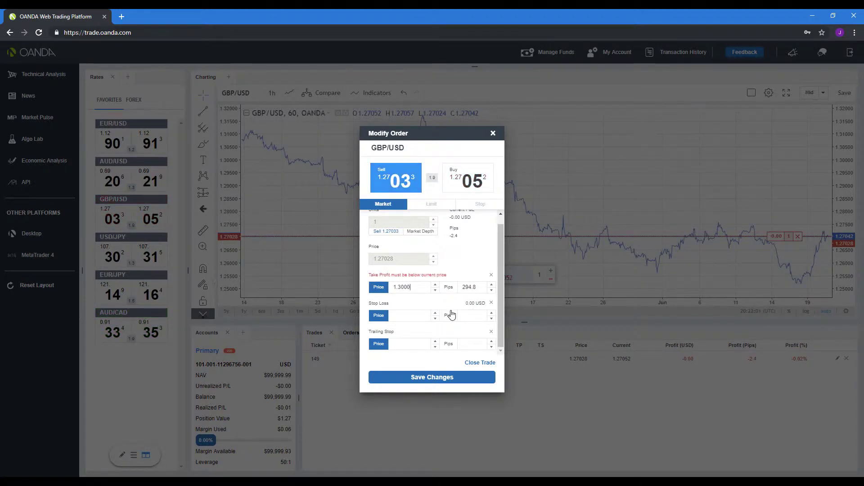
key("ctrl+a")
key("BackSpace")
type("1.2600")
left_click(458, 381)
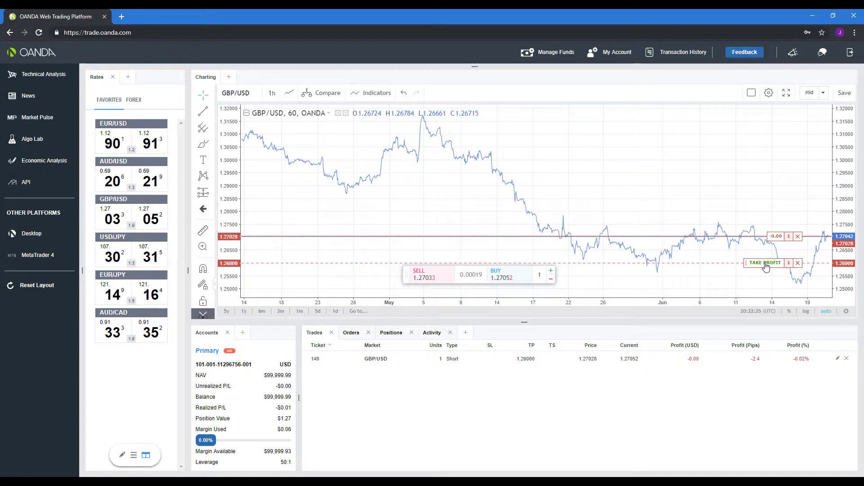
Drag the take-profit line on the chart up from 1.26085 to 1.26573
mouse_move(765, 266)
left_mouse_down()
mouse_move(763, 251)
mouse_move(751, 263)
left_mouse_up()
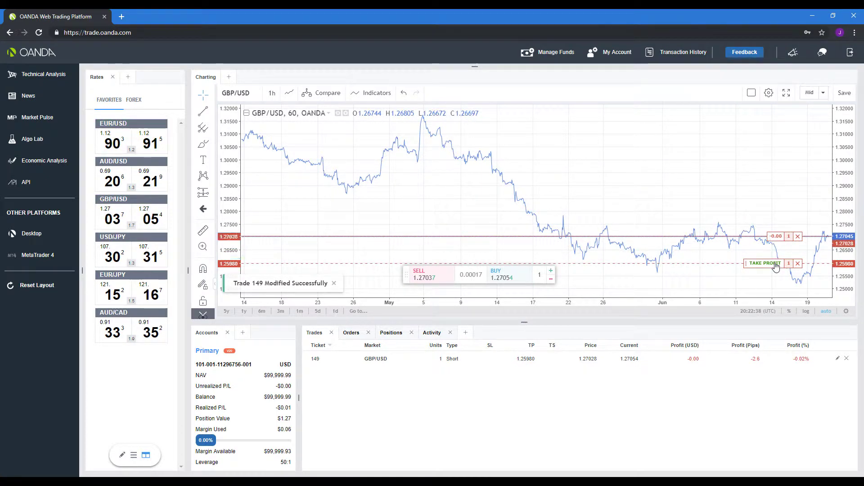
left_click_drag(775, 264, 780, 244)
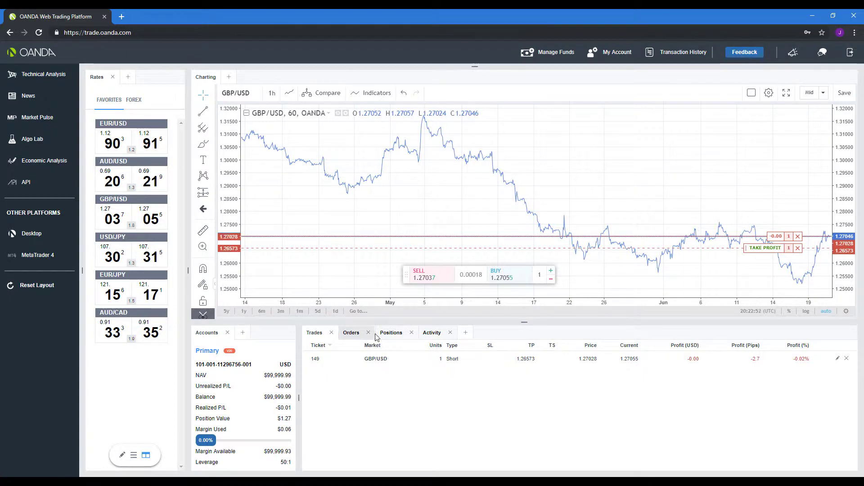
Give trade 149 a 5-pip stop loss, about 1.27111, and save it
left_click(838, 359)
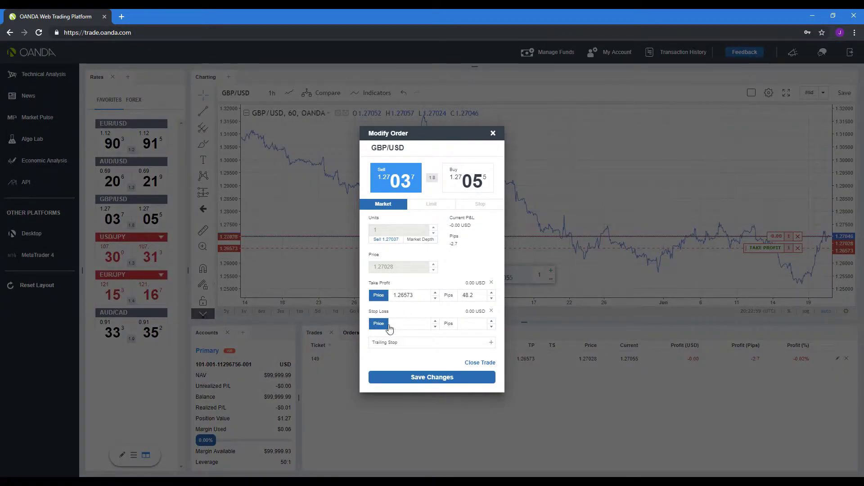
left_click(491, 321)
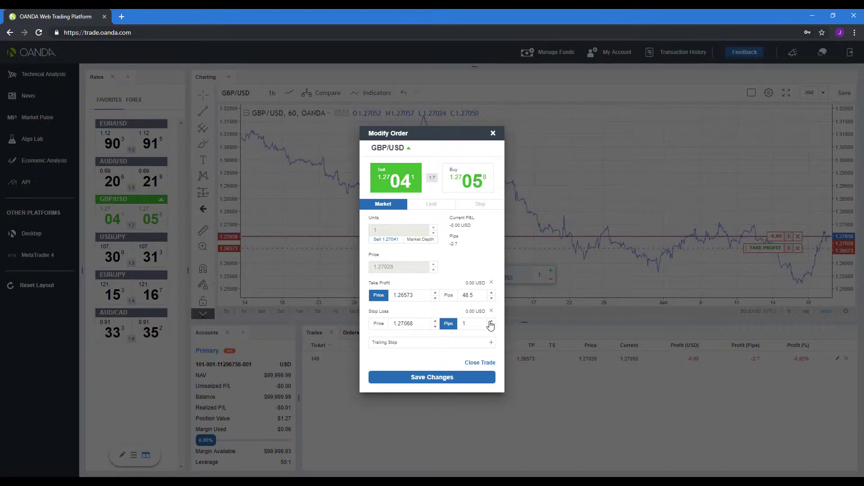
left_click(490, 324)
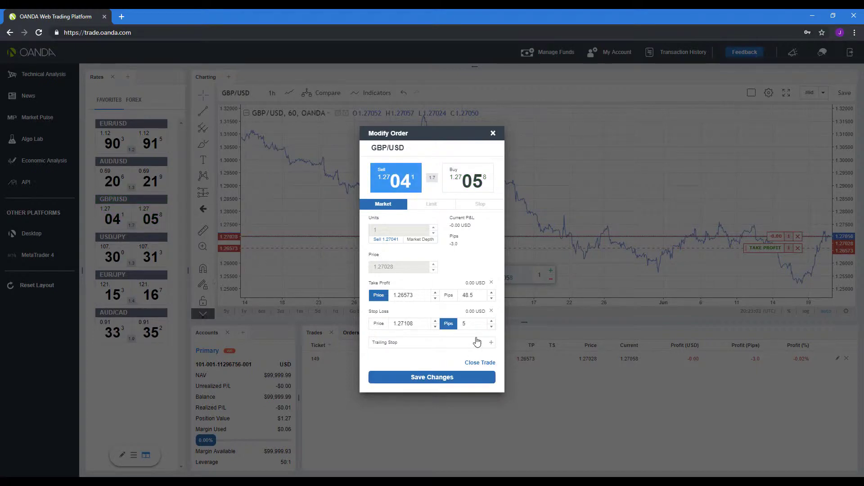
left_click(445, 377)
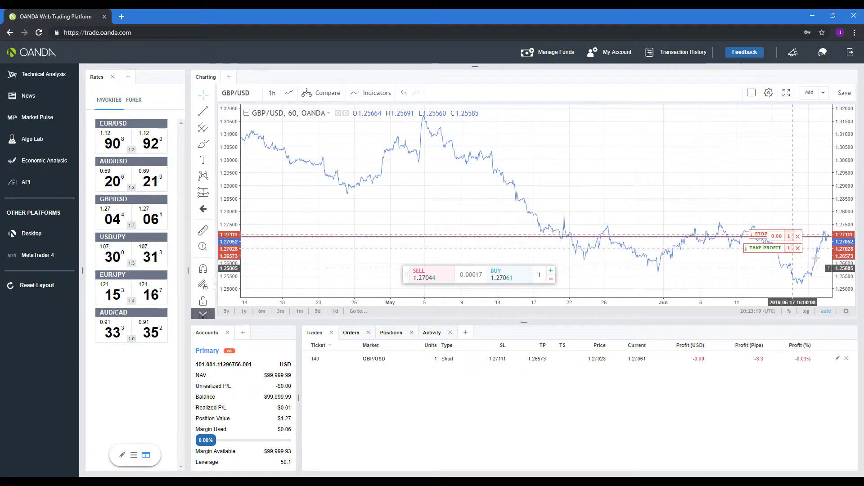
Drag the stop loss up to 1.27586, then review the TP:149 order without changing it
left_click_drag(754, 237, 752, 222)
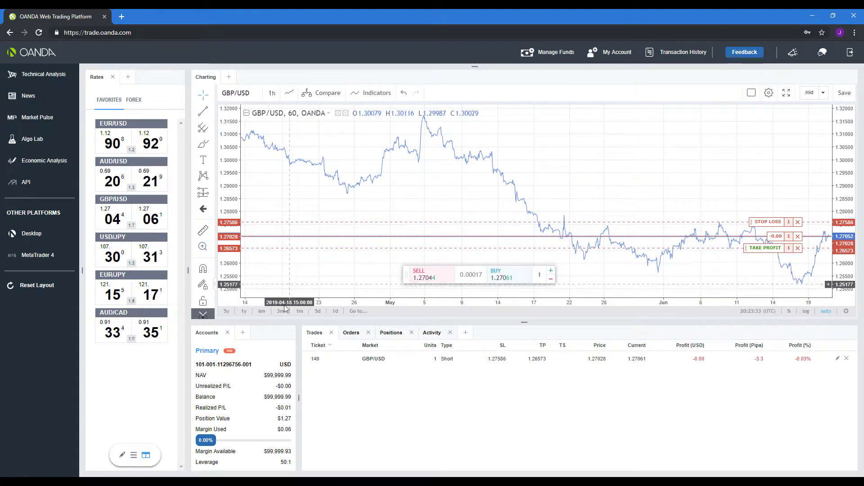
left_click(356, 334)
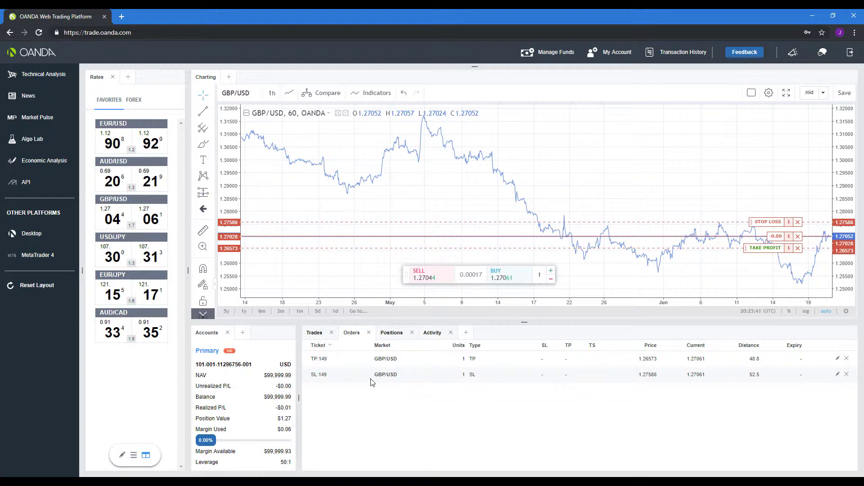
left_click(838, 359)
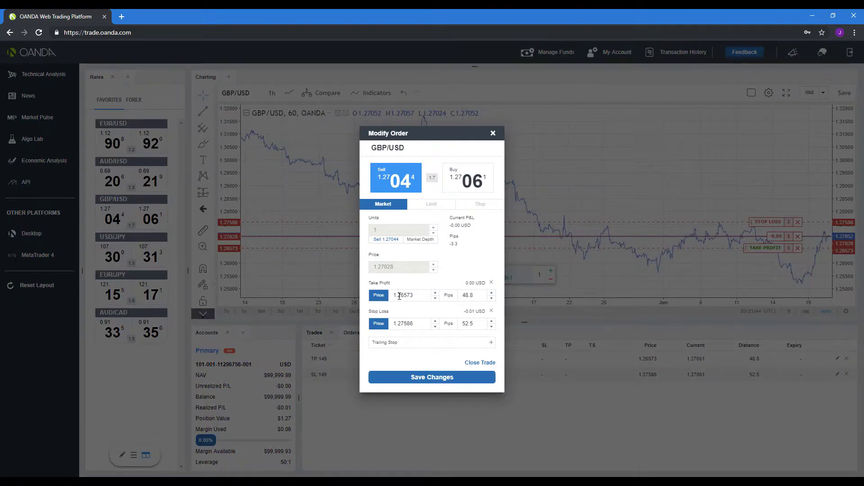
left_click_drag(413, 324, 363, 325)
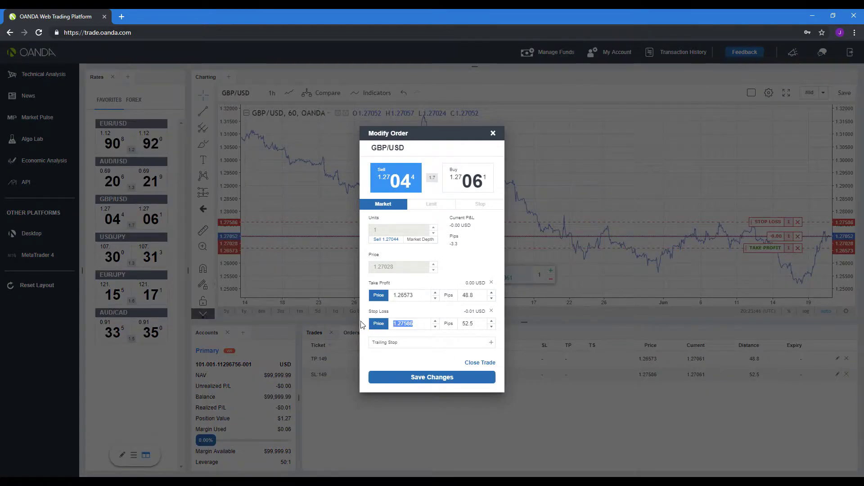
left_click(428, 313)
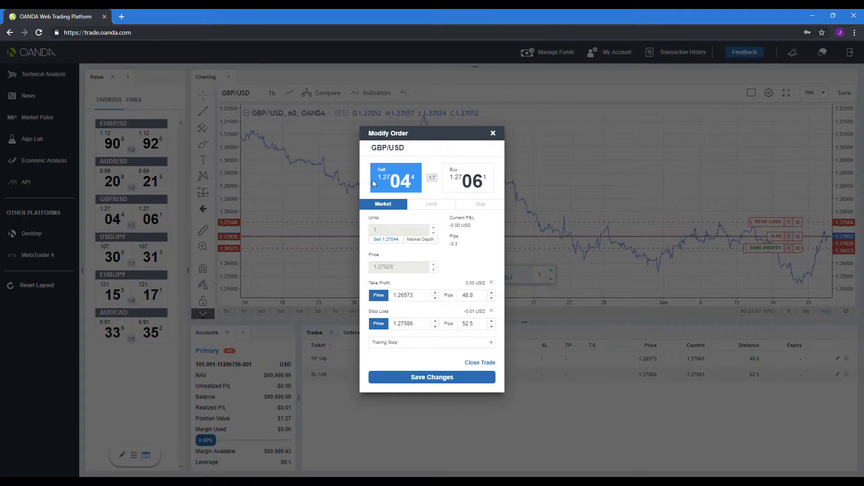
left_click(493, 134)
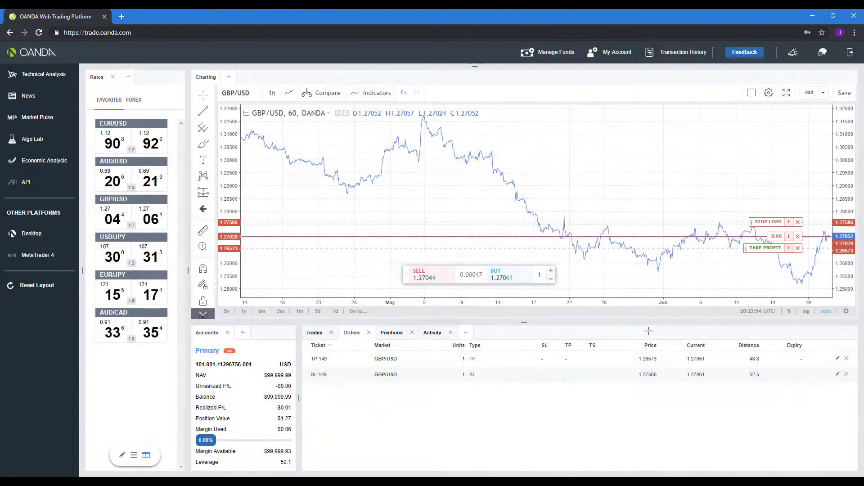
Cancel orders SL:149 and TP:149, then view the still-open GBP/USD short position
left_click(798, 223)
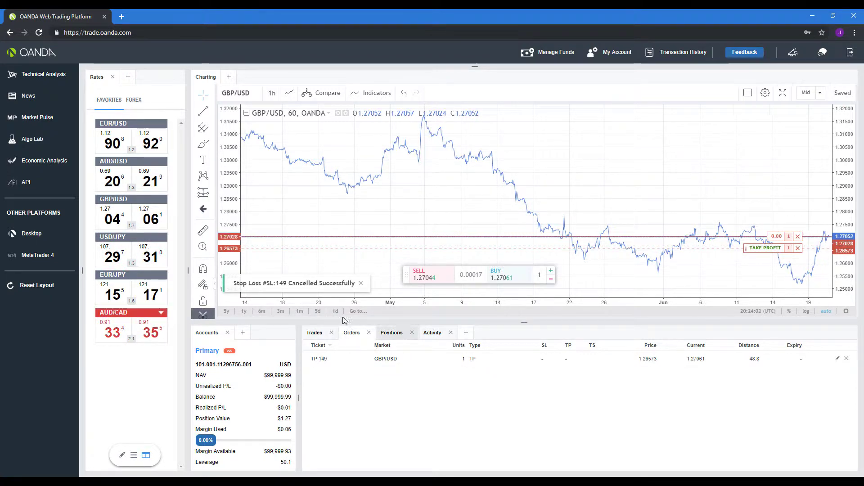
left_click(847, 359)
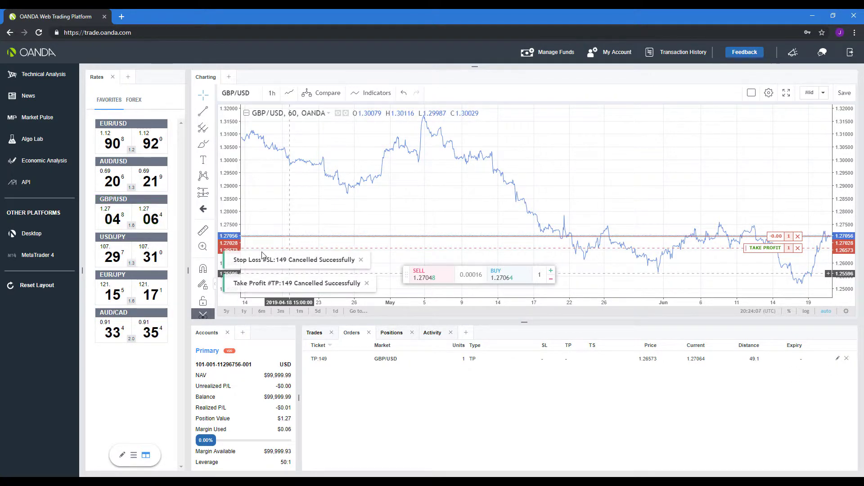
left_click(391, 333)
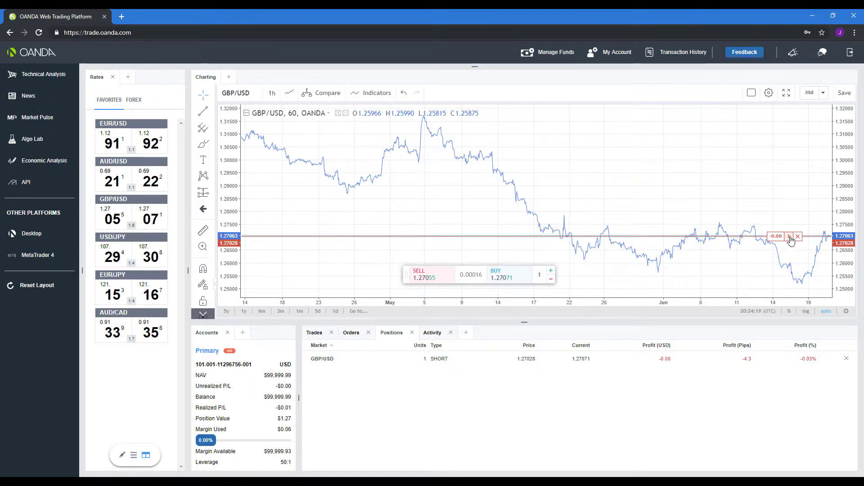
Close the 1-unit GBP/USD short at 1.27071 and confirm no trades remain
left_click(798, 236)
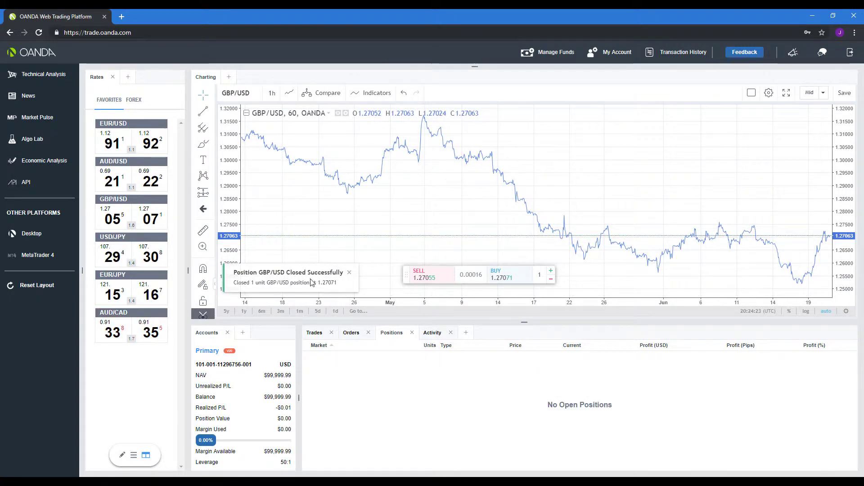
left_click(315, 334)
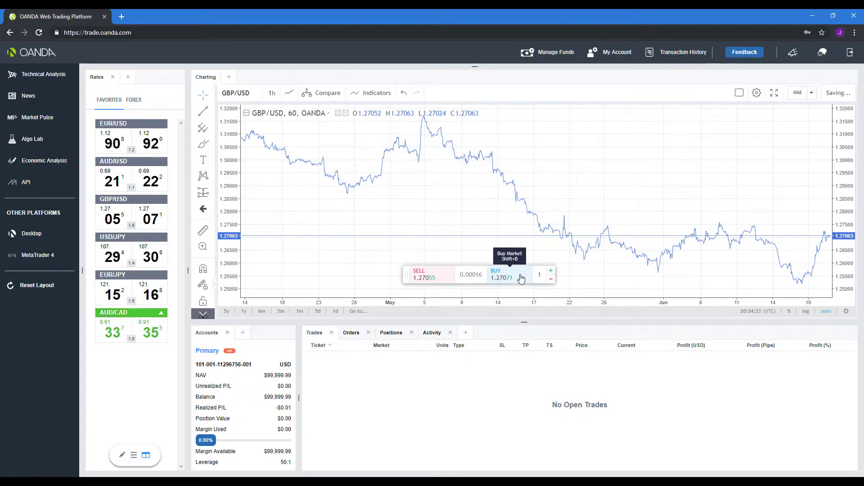
Prepare an unsubmitted 1-unit GBP/USD market sell order at 1.27055, briefly toggling Market Depth
left_click(521, 279)
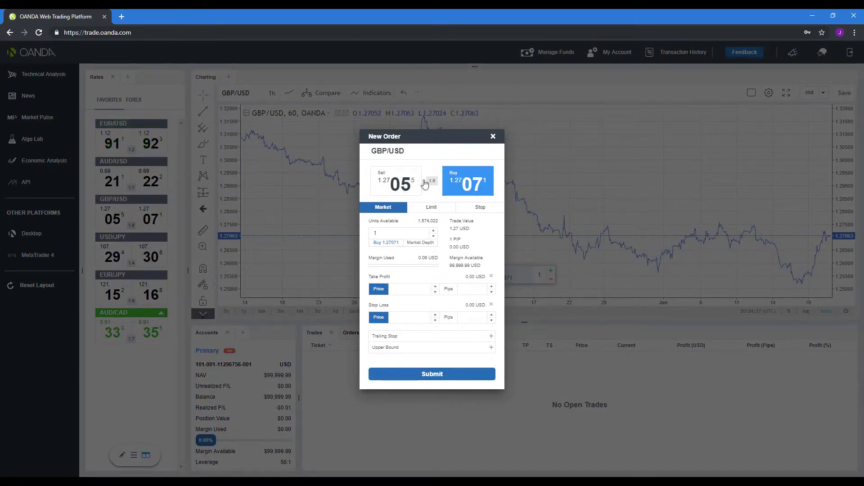
left_click(401, 182)
left_click(388, 178)
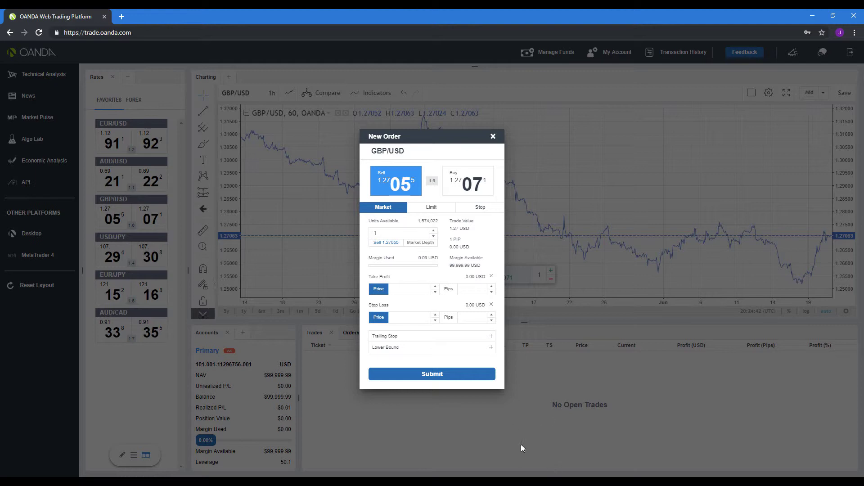
left_click(418, 243)
left_click(417, 244)
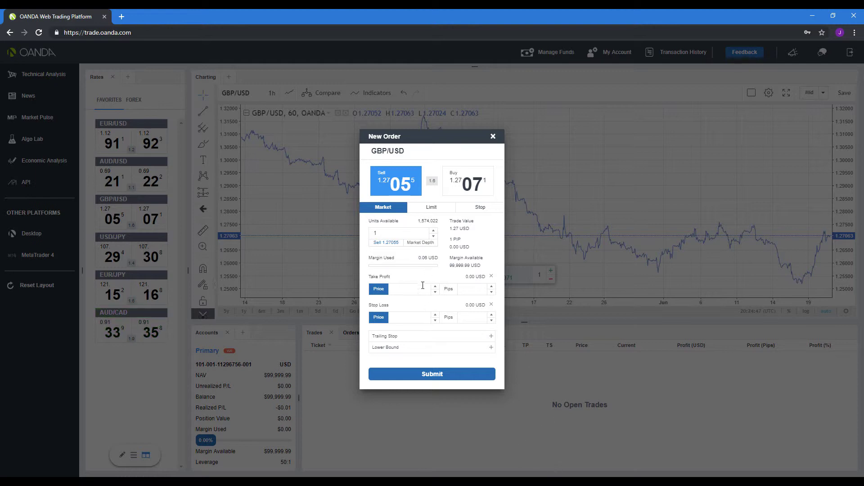